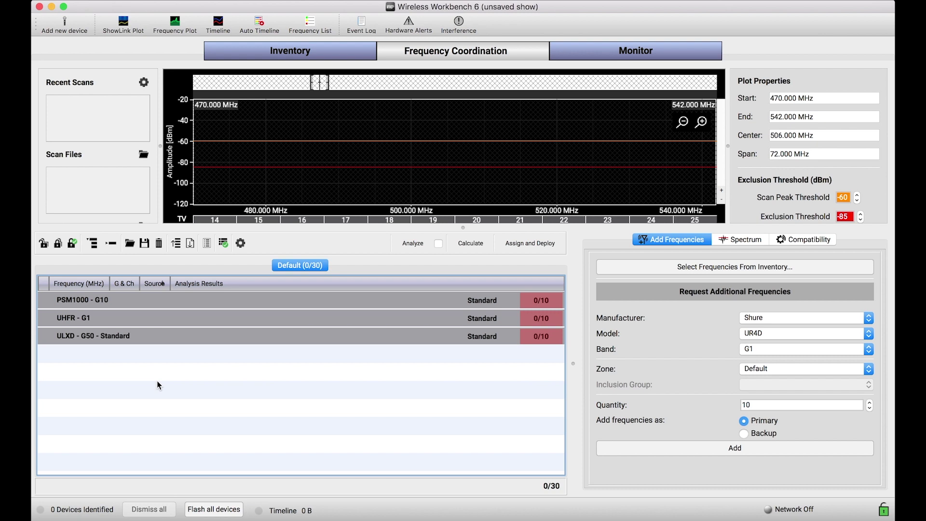
{"action": "left_click", "coordinate": [92, 243]}
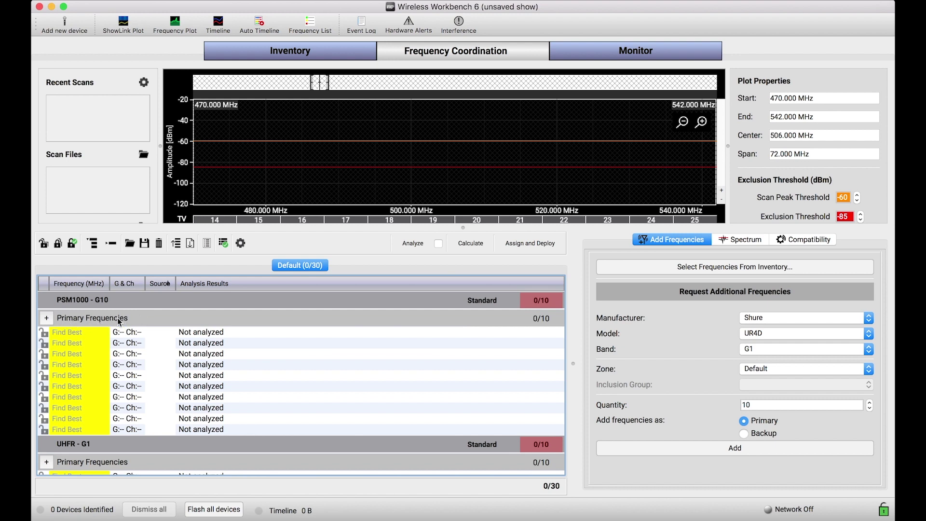
{"action": "scroll", "coordinate": [121, 322], "scroll_direction": "down", "scroll_amount": 5}
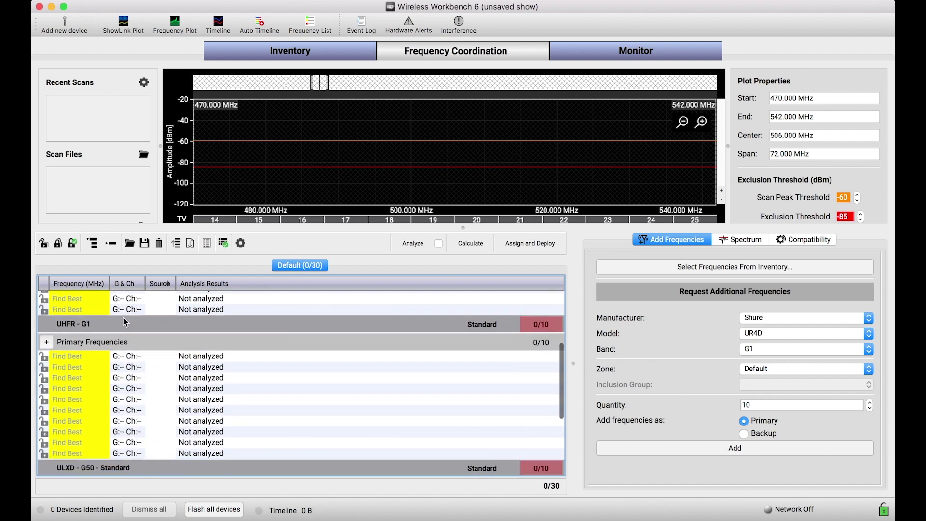
{"action": "scroll", "coordinate": [124, 319], "scroll_direction": "down", "scroll_amount": 5}
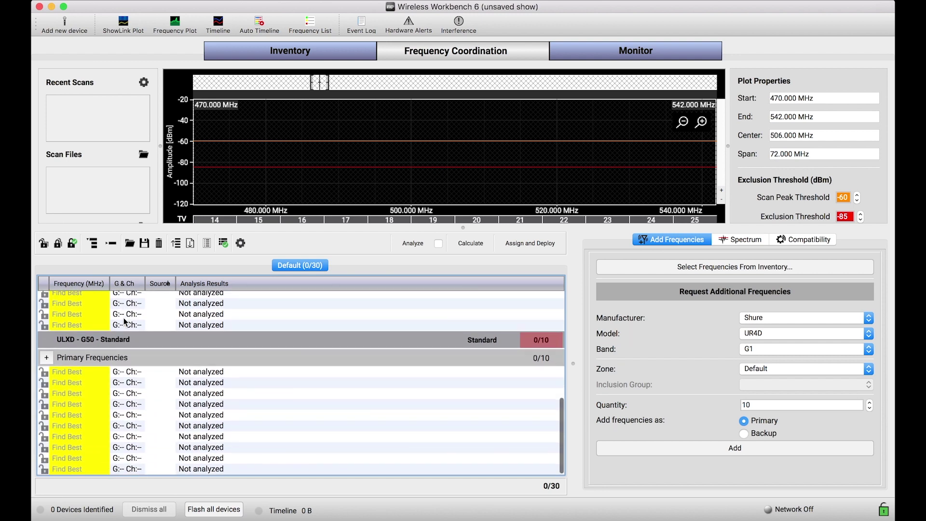
{"action": "scroll", "coordinate": [153, 363], "scroll_direction": "up", "scroll_amount": 10}
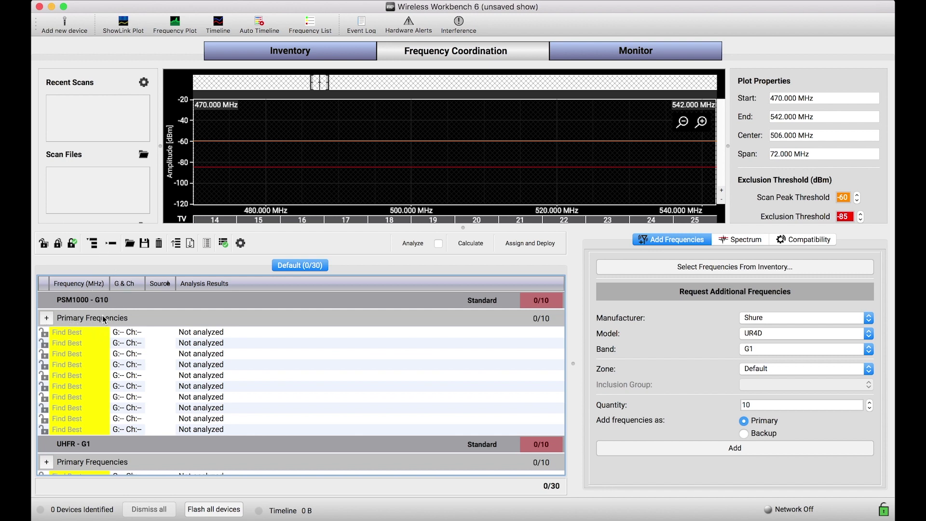
{"action": "left_click", "coordinate": [111, 245]}
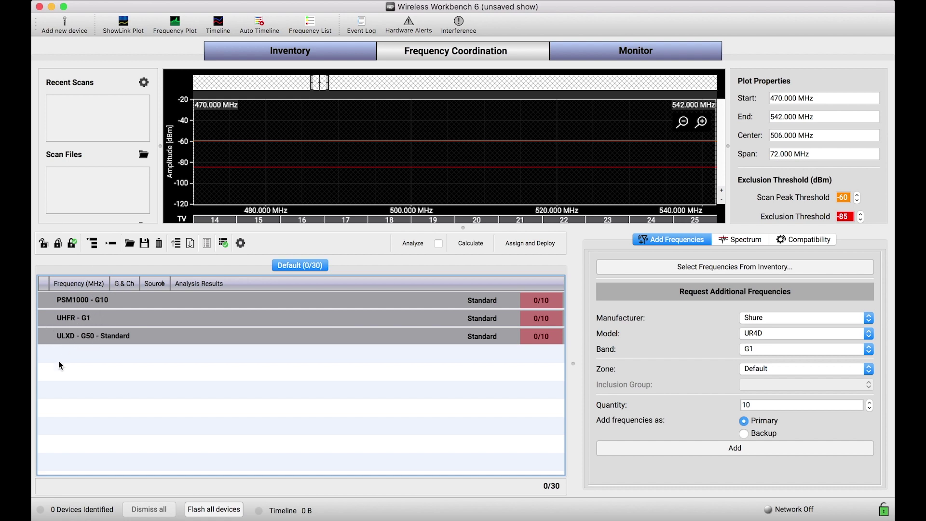
{"action": "left_click", "coordinate": [92, 243]}
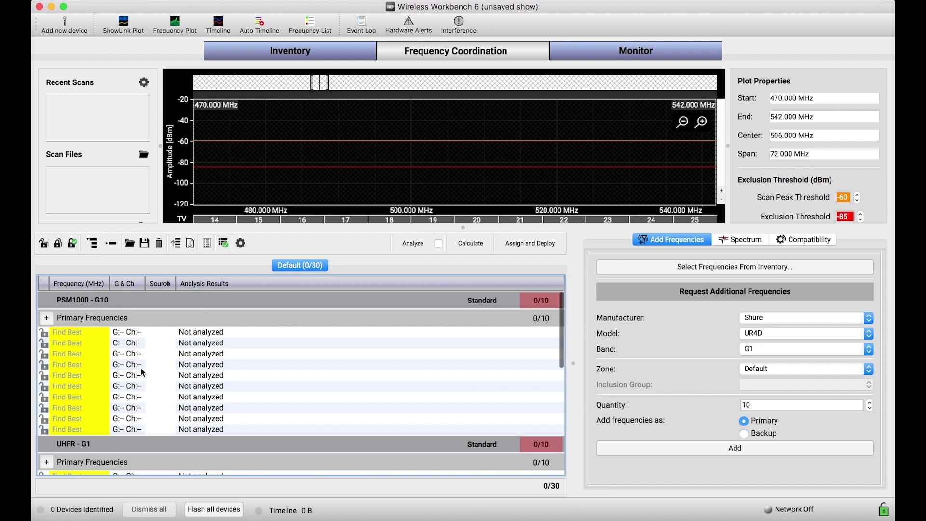
{"action": "scroll", "coordinate": [144, 340], "scroll_direction": "down", "scroll_amount": 5}
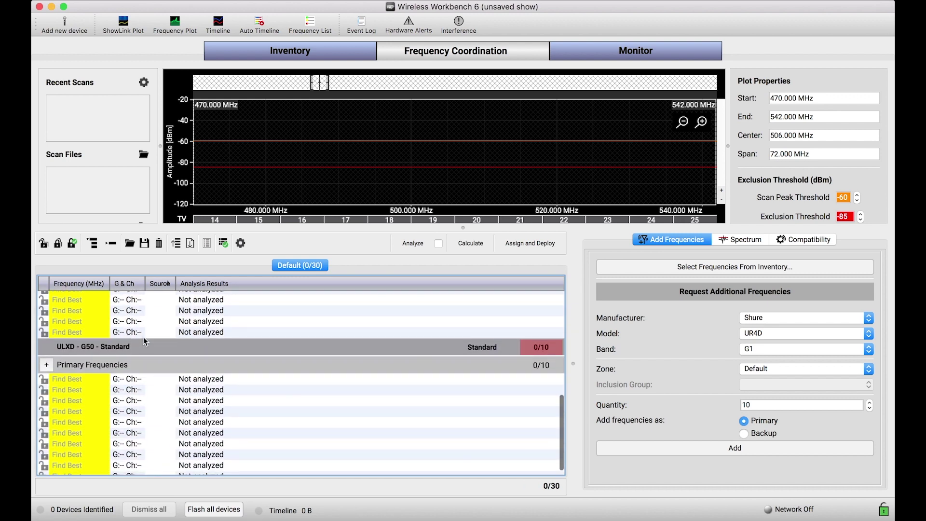
{"action": "scroll", "coordinate": [152, 320], "scroll_direction": "up", "scroll_amount": 5}
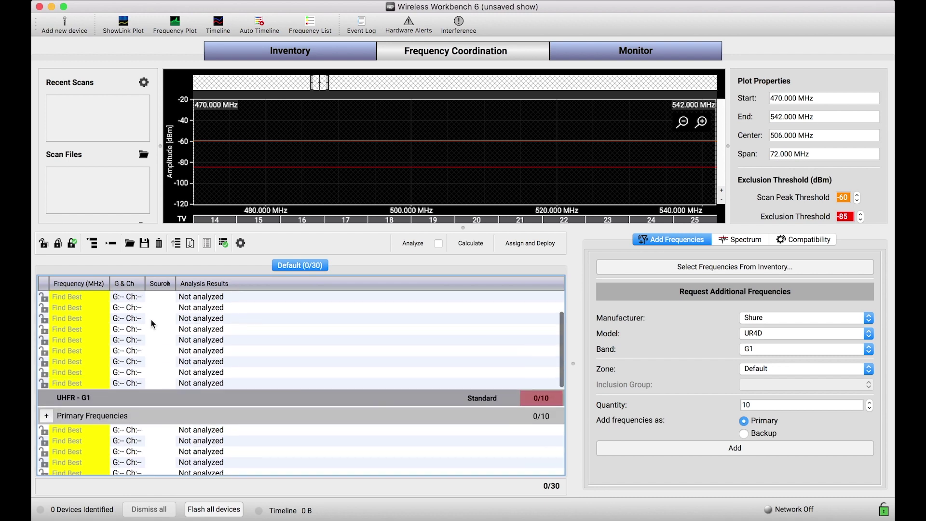
{"action": "left_click", "coordinate": [111, 243]}
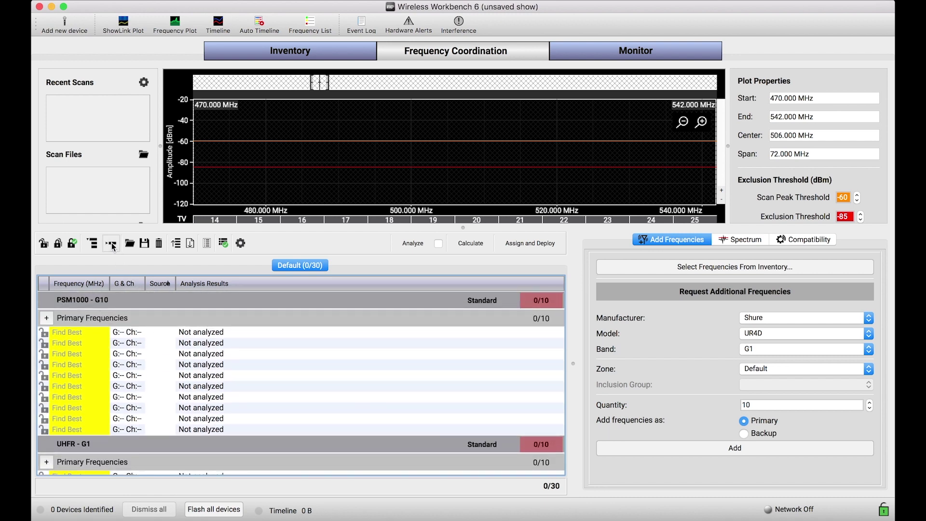
Calculate primary frequencies, stopping at 27/30, and expand the groups to review the results
{"action": "left_click", "coordinate": [469, 243]}
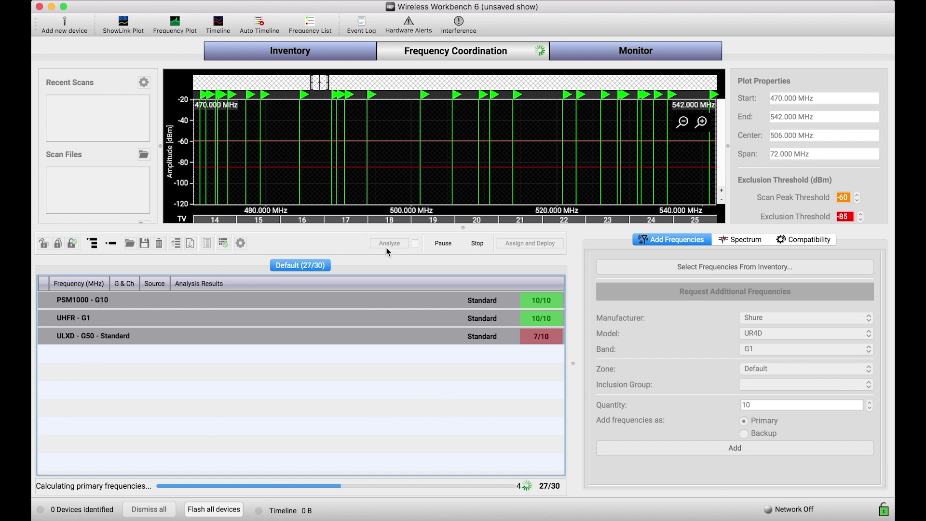
{"action": "left_click", "coordinate": [475, 247]}
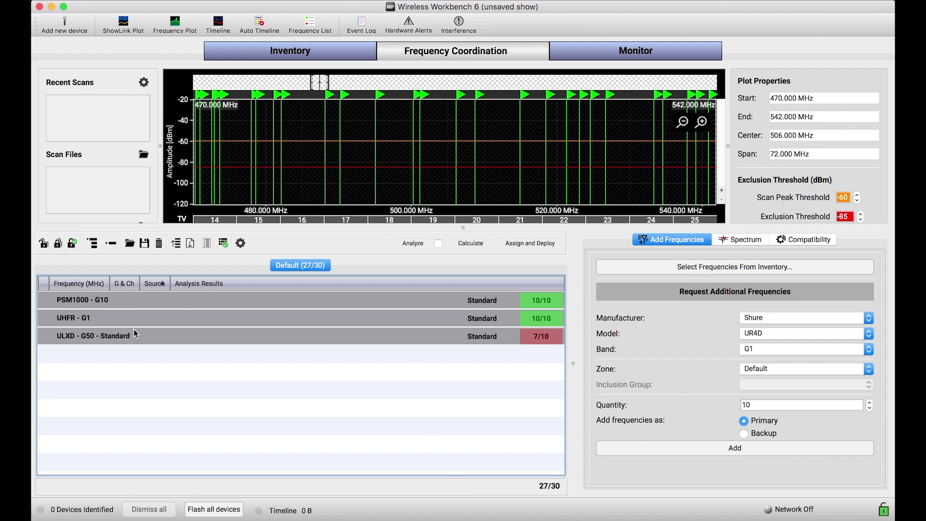
{"action": "left_click", "coordinate": [96, 248]}
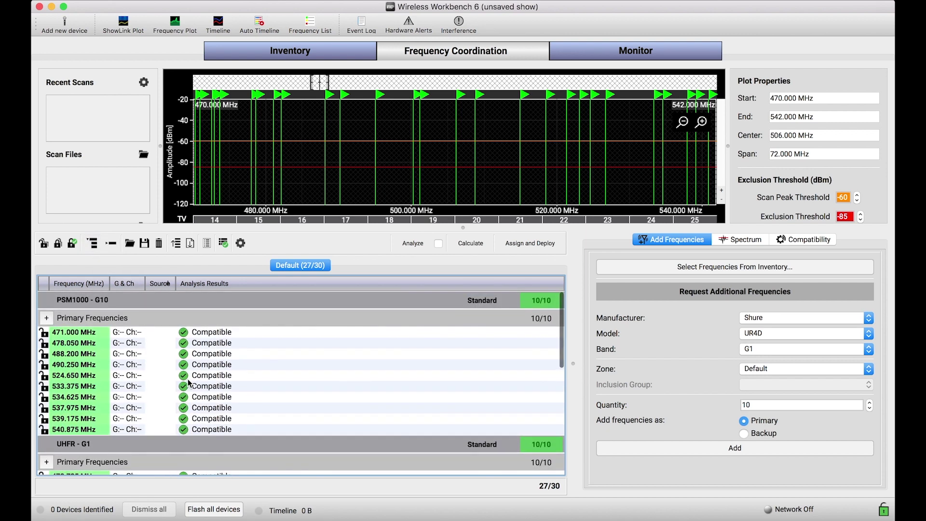
Add 5 backup frequencies to the PSM1000 - G10 group
{"action": "right_click", "coordinate": [138, 304]}
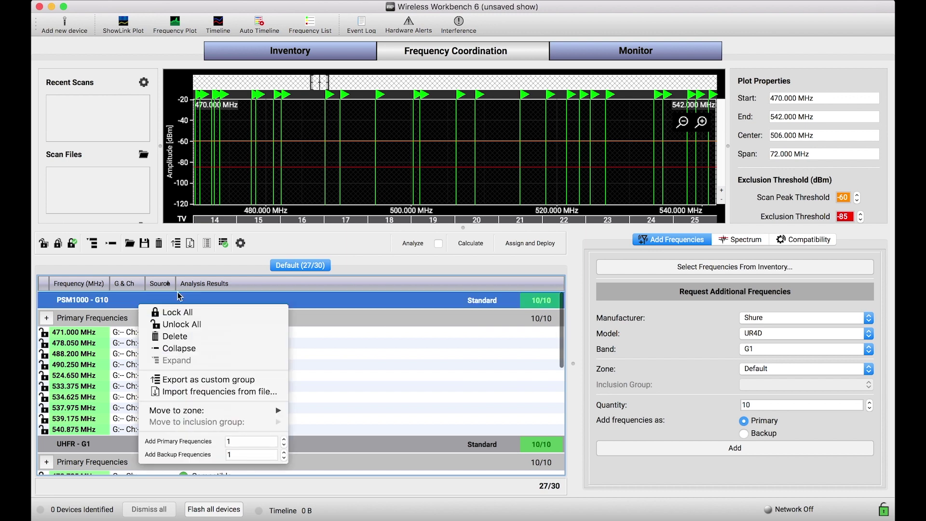
{"action": "left_click", "coordinate": [237, 454]}
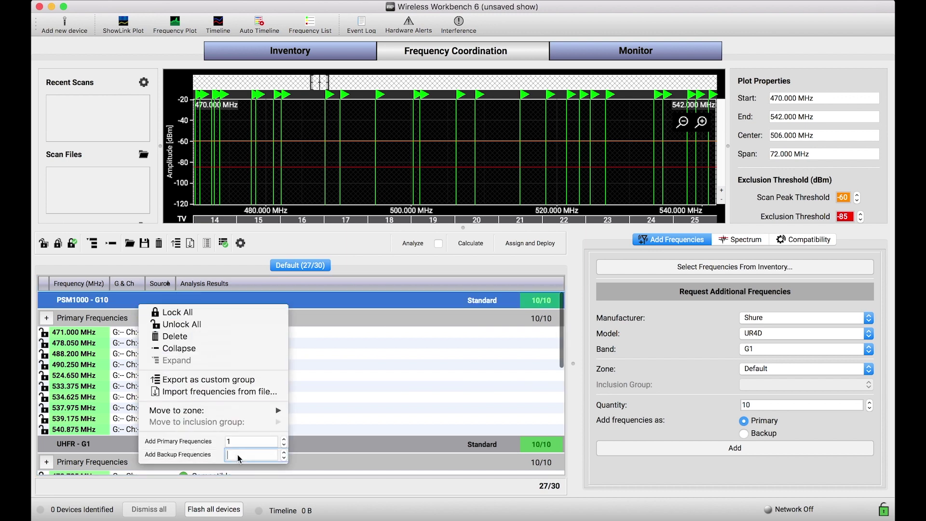
{"action": "type", "text": "5"}
{"action": "left_click", "coordinate": [195, 457]}
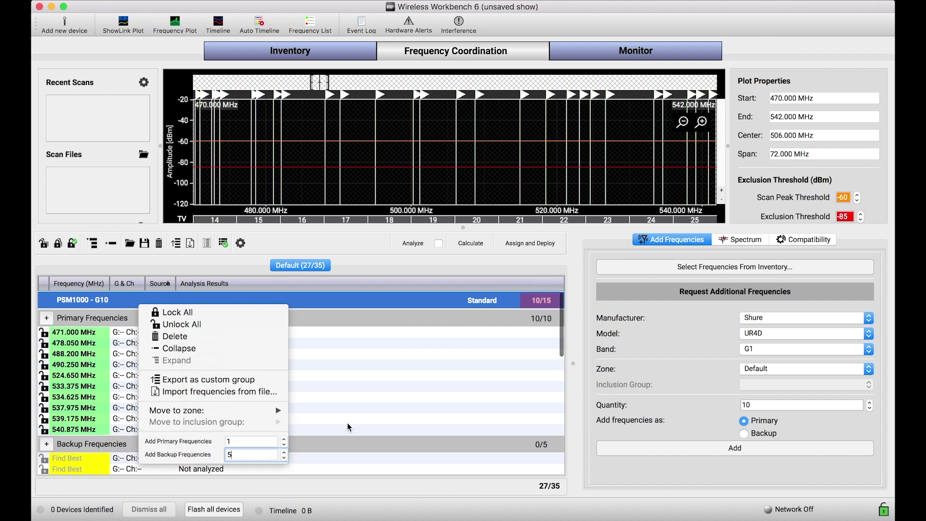
{"action": "left_click", "coordinate": [310, 302]}
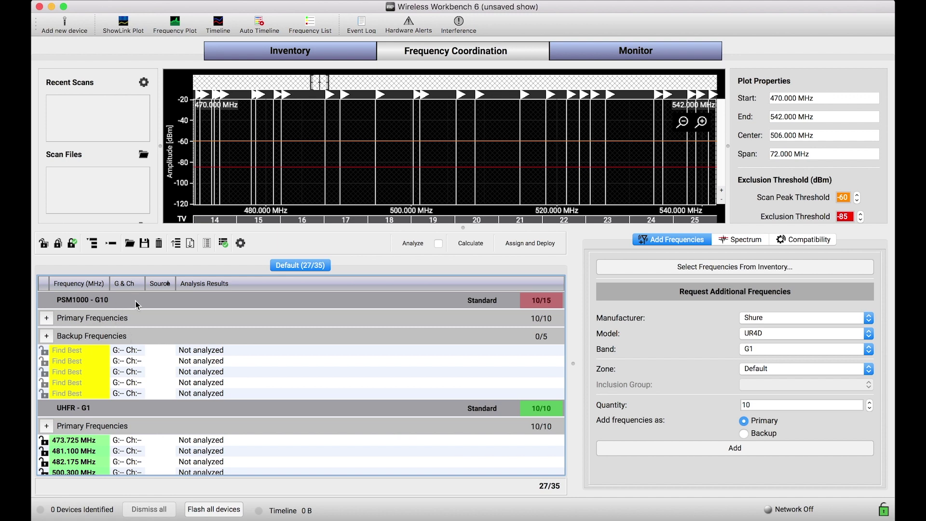
Add 5 backup frequencies each to UHFR - G1 and ULXD - G50, then collapse all groups
{"action": "scroll", "coordinate": [162, 367], "scroll_direction": "down", "scroll_amount": 5}
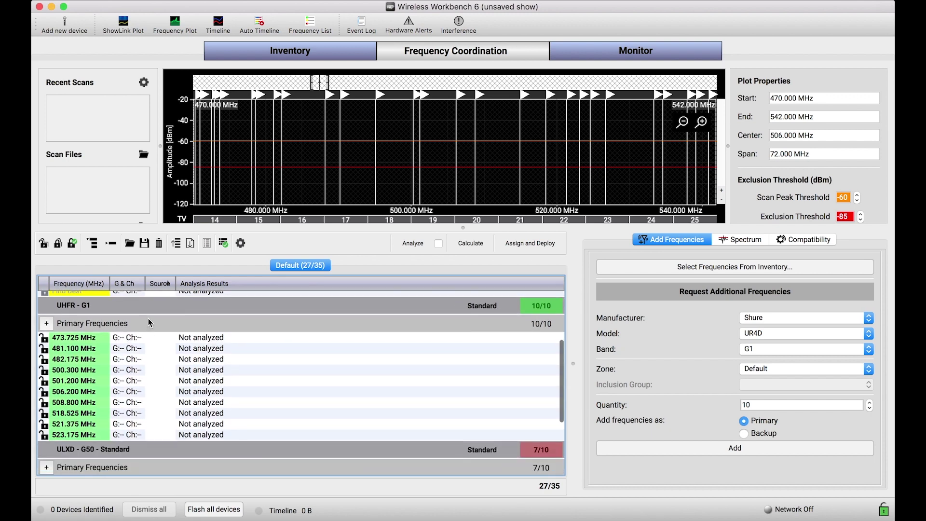
{"action": "right_click", "coordinate": [143, 308]}
{"action": "left_click", "coordinate": [197, 459]}
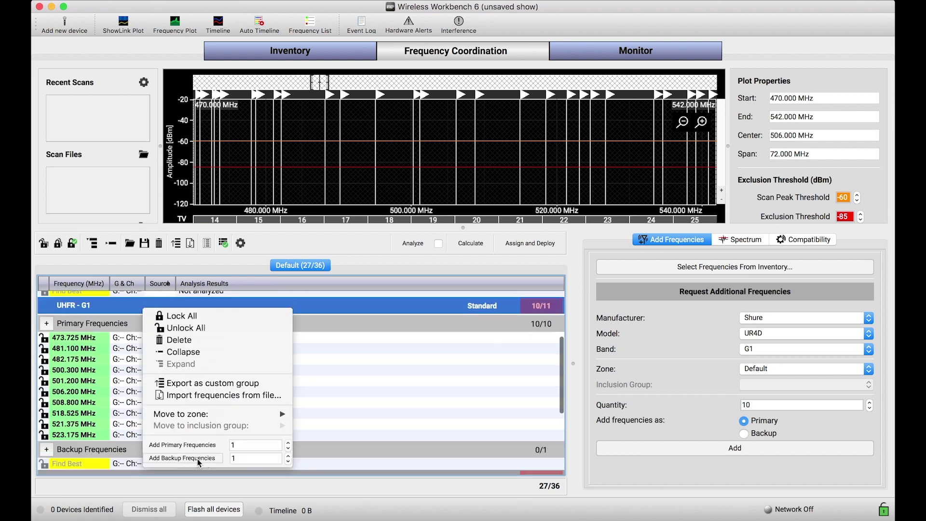
{"action": "left_click", "coordinate": [104, 316]}
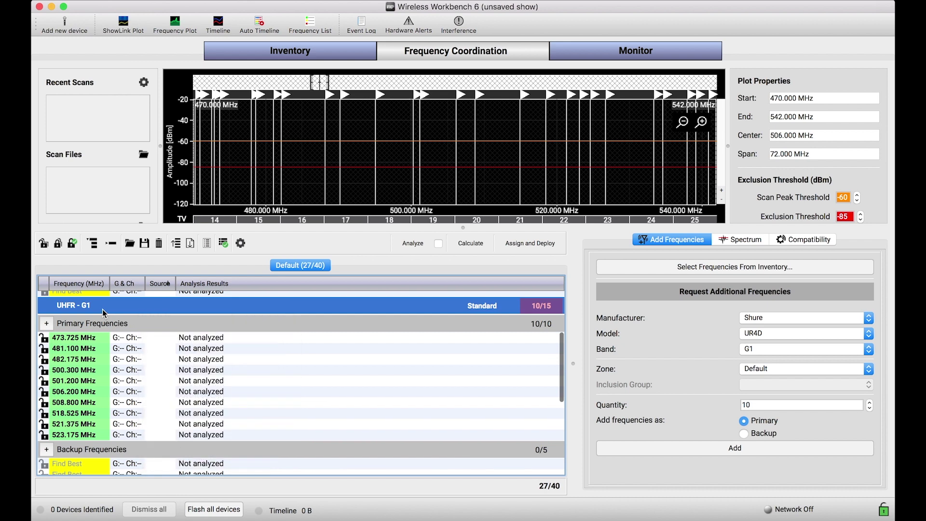
{"action": "scroll", "coordinate": [120, 353], "scroll_direction": "down", "scroll_amount": 9}
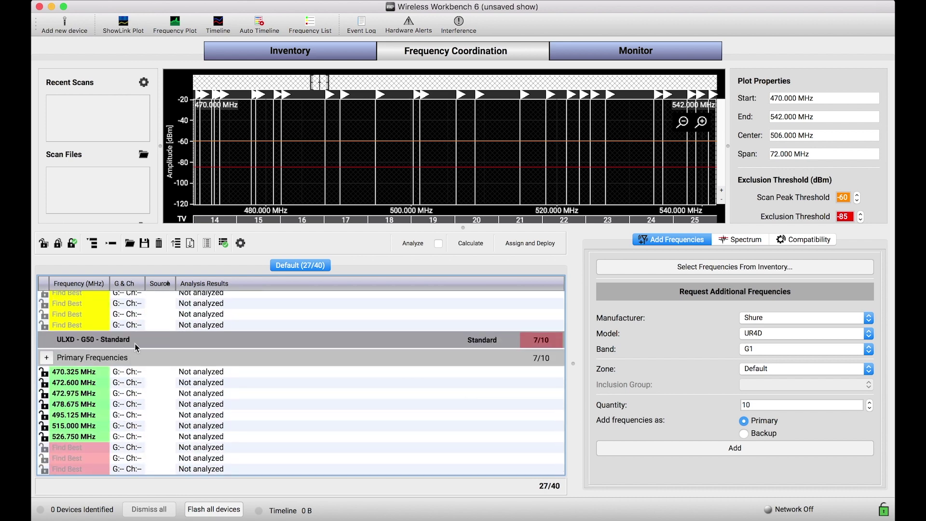
{"action": "right_click", "coordinate": [135, 344]}
{"action": "left_click", "coordinate": [180, 497]}
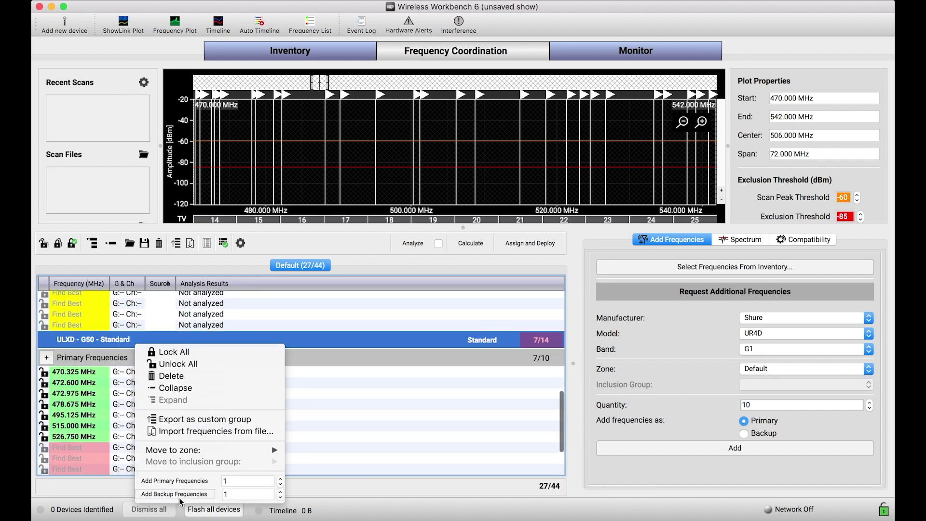
{"action": "left_click", "coordinate": [109, 256]}
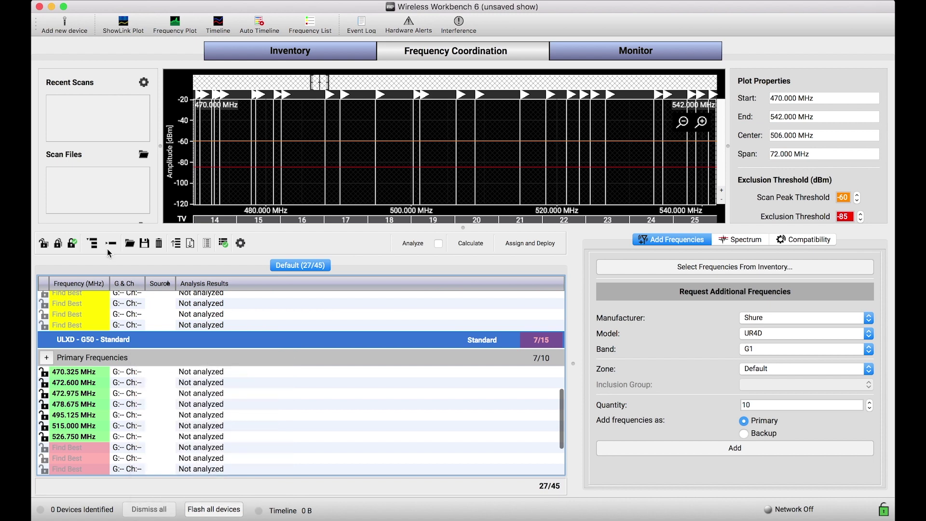
{"action": "left_click", "coordinate": [109, 244]}
{"action": "left_click", "coordinate": [298, 409]}
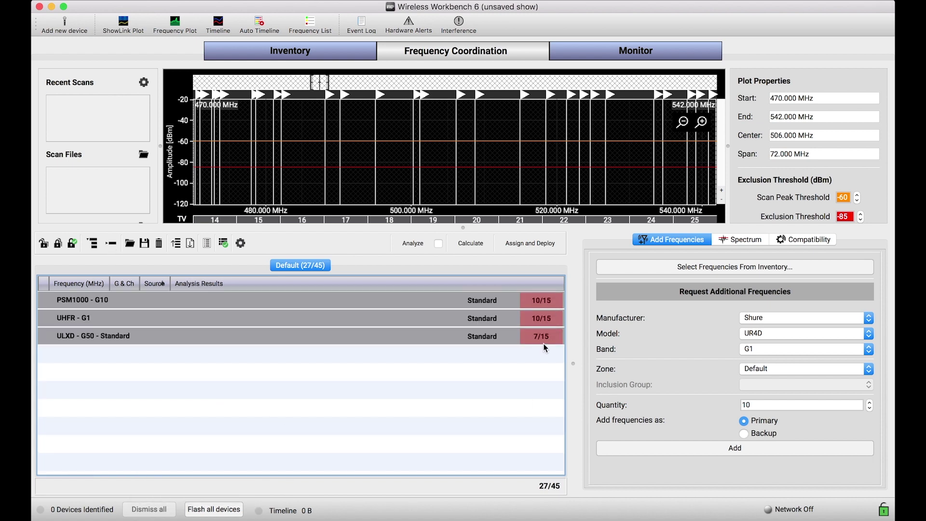
Inspect the PSM1000 - G10 and ULXD - G50 frequency rows, then start a fresh calculation
{"action": "double_click", "coordinate": [258, 300]}
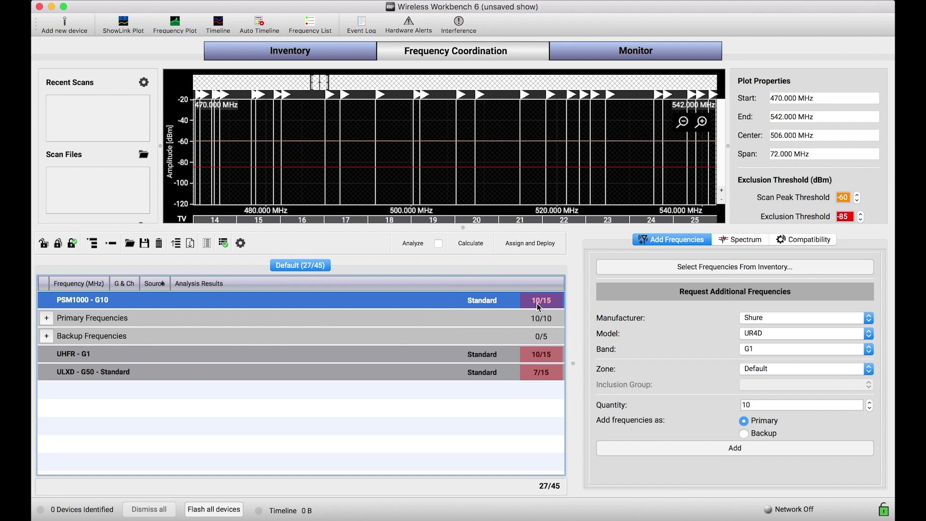
{"action": "double_click", "coordinate": [432, 306]}
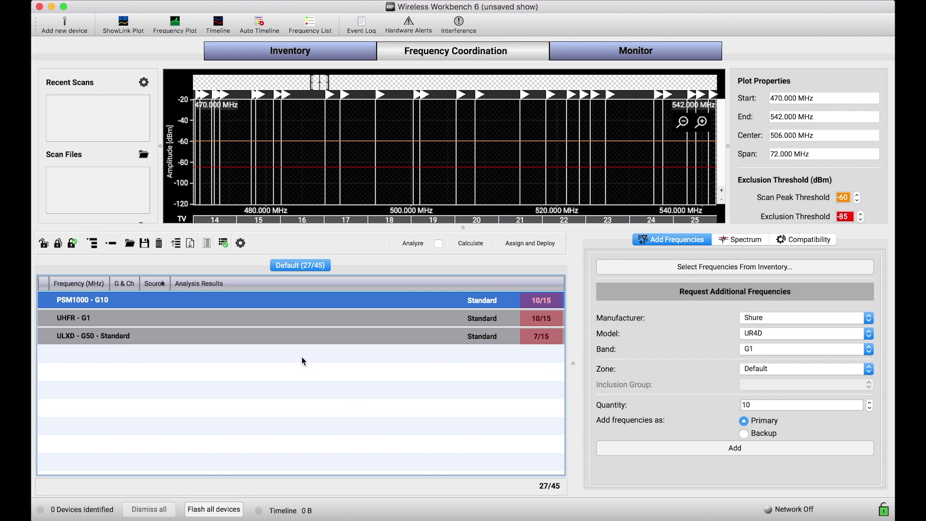
{"action": "double_click", "coordinate": [291, 334]}
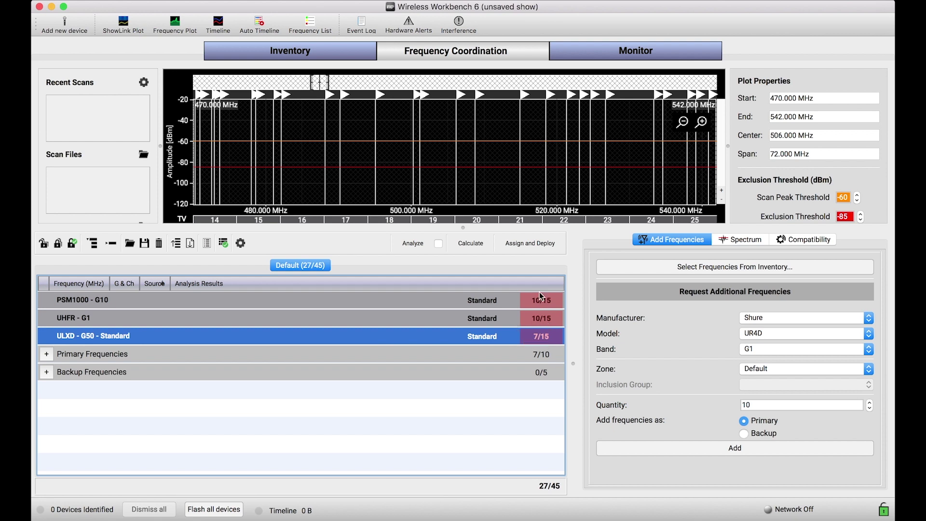
{"action": "left_click", "coordinate": [386, 301]}
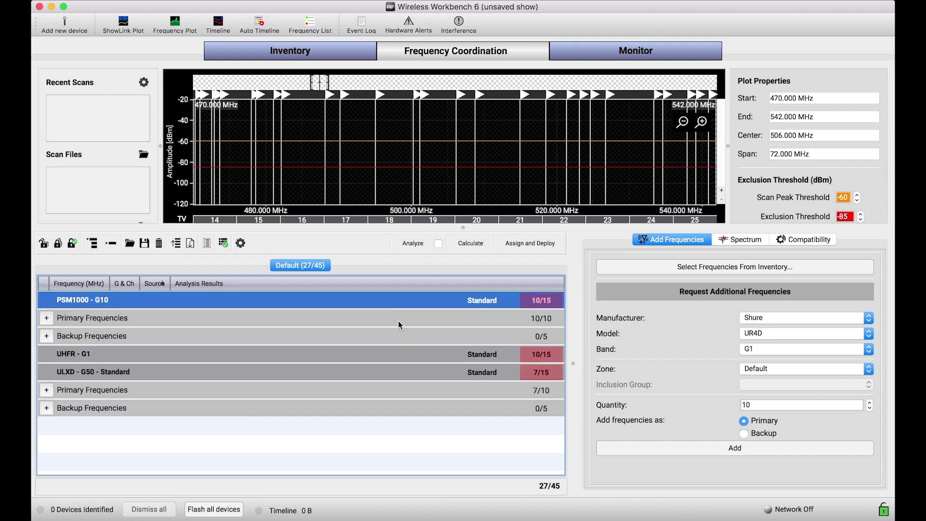
{"action": "left_click", "coordinate": [400, 301]}
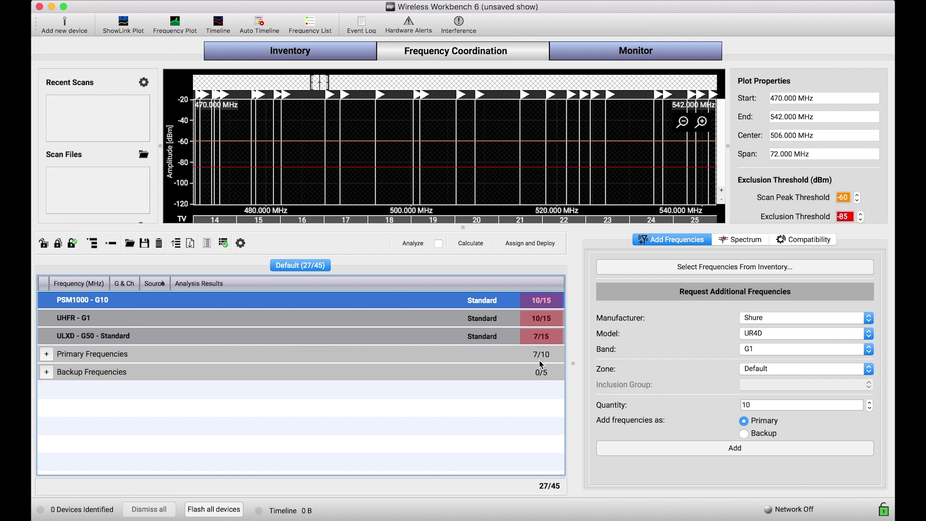
{"action": "left_click", "coordinate": [471, 244]}
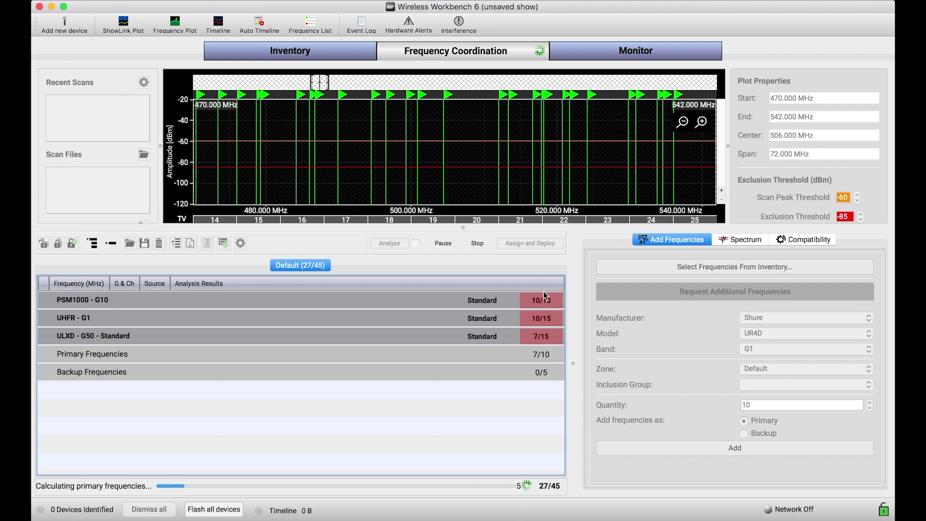
Check PSM1000 - G10 primaries and its five unfilled backup slots, then collapse PSM1000 and ULXD groups
{"action": "left_click", "coordinate": [414, 296]}
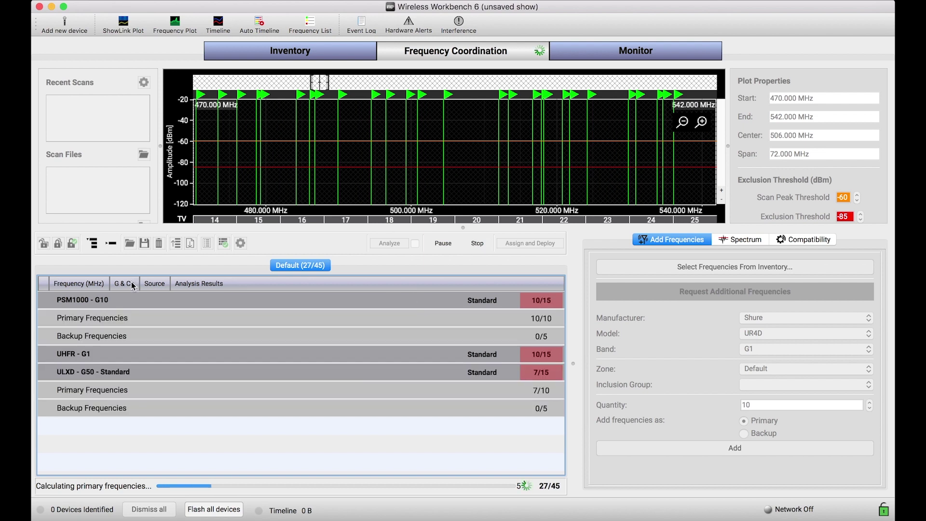
{"action": "left_click", "coordinate": [117, 319]}
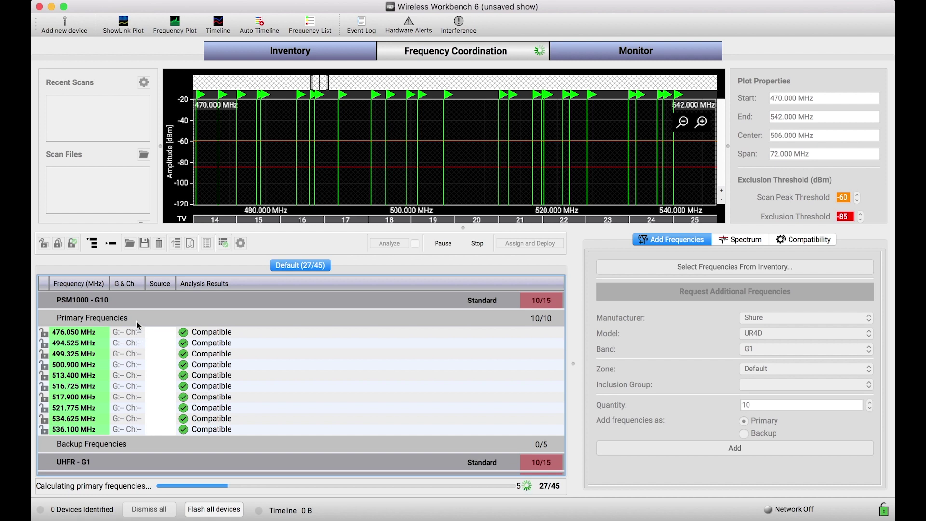
{"action": "left_click", "coordinate": [136, 319]}
{"action": "left_click", "coordinate": [143, 337]}
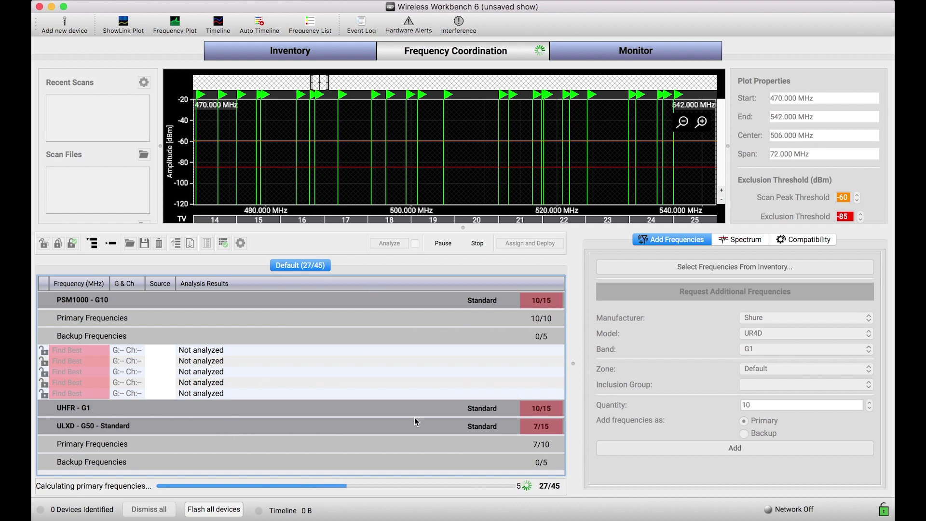
{"action": "left_click", "coordinate": [410, 299]}
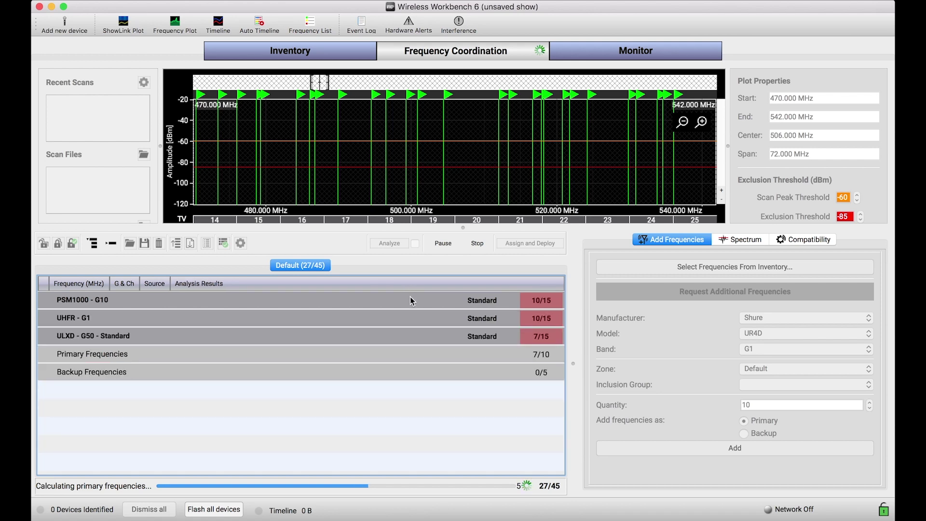
{"action": "left_click", "coordinate": [398, 341]}
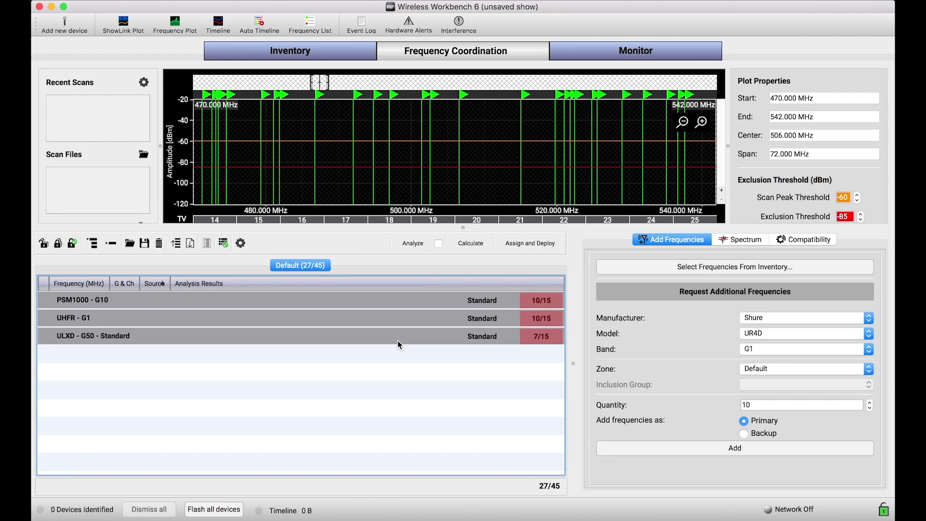
Try the More Frequencies level for PSM1000 - G10 on the Compatibility tab, then revert it to Standard
{"action": "left_click", "coordinate": [410, 303]}
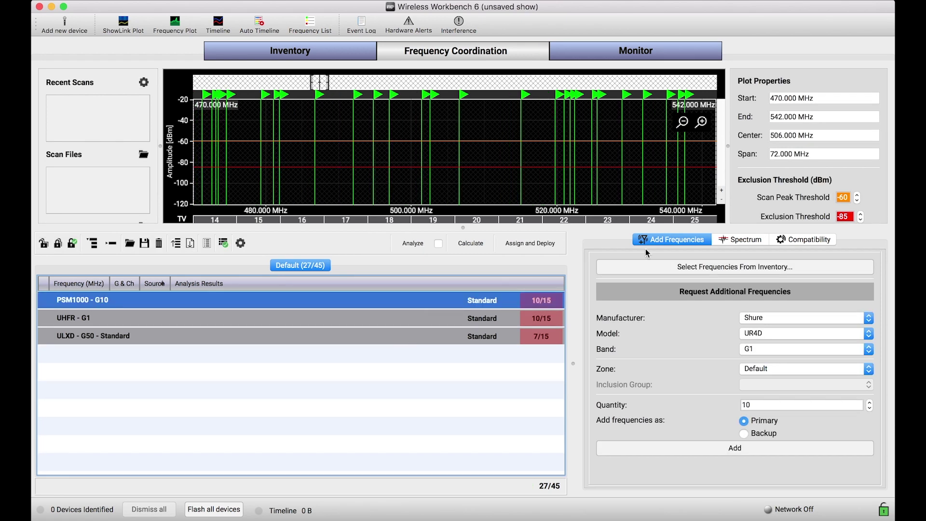
{"action": "left_click", "coordinate": [796, 239]}
{"action": "left_click", "coordinate": [641, 301]}
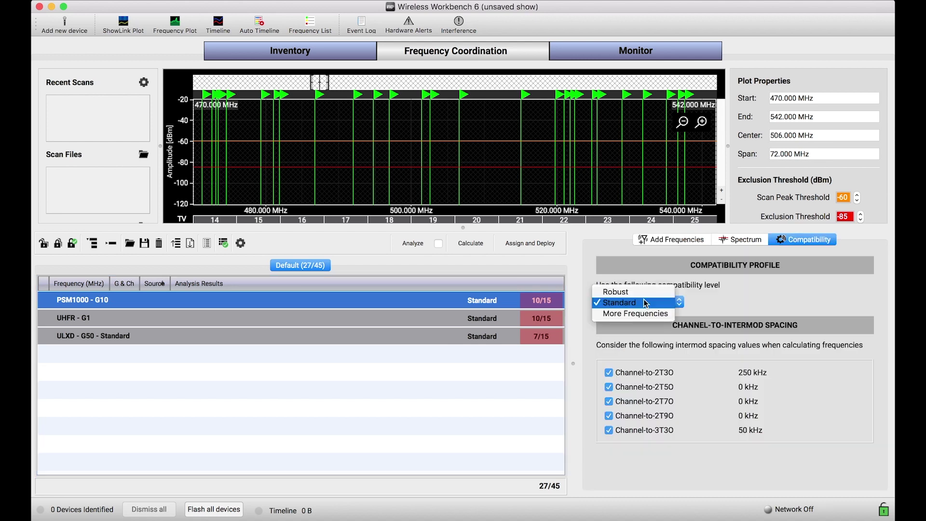
{"action": "left_click", "coordinate": [640, 313]}
{"action": "left_click", "coordinate": [545, 391]}
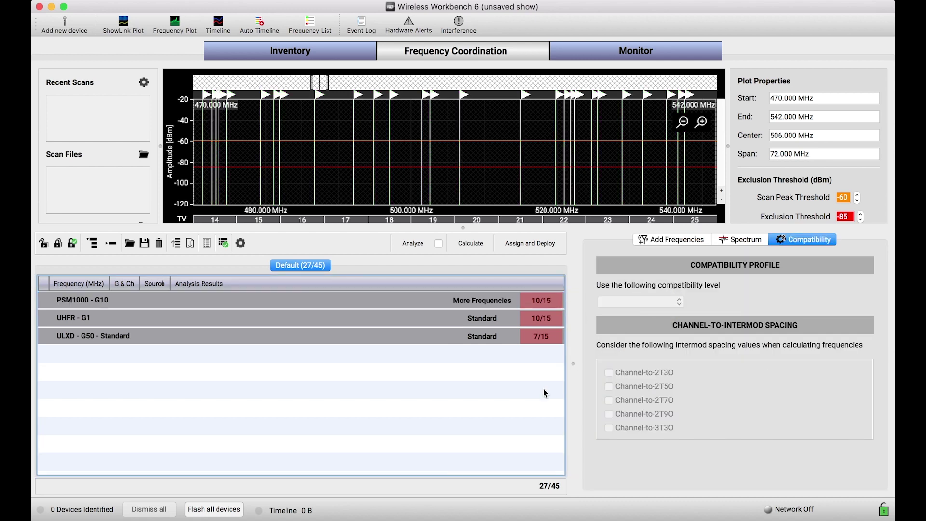
{"action": "left_click", "coordinate": [459, 303]}
{"action": "left_click", "coordinate": [639, 302]}
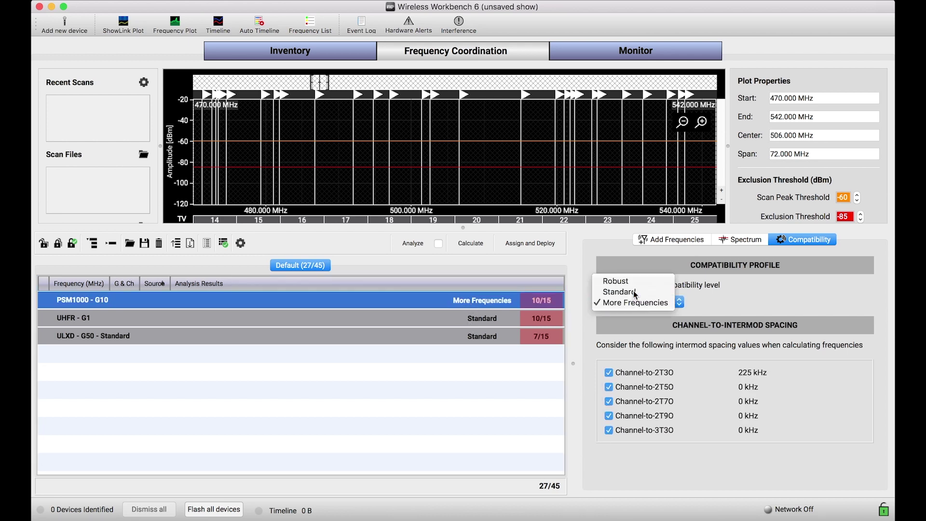
{"action": "left_click", "coordinate": [632, 292]}
Set ULXD - G50 to More Frequencies and briefly run a calculation
{"action": "left_click", "coordinate": [505, 337]}
{"action": "left_click", "coordinate": [661, 302]}
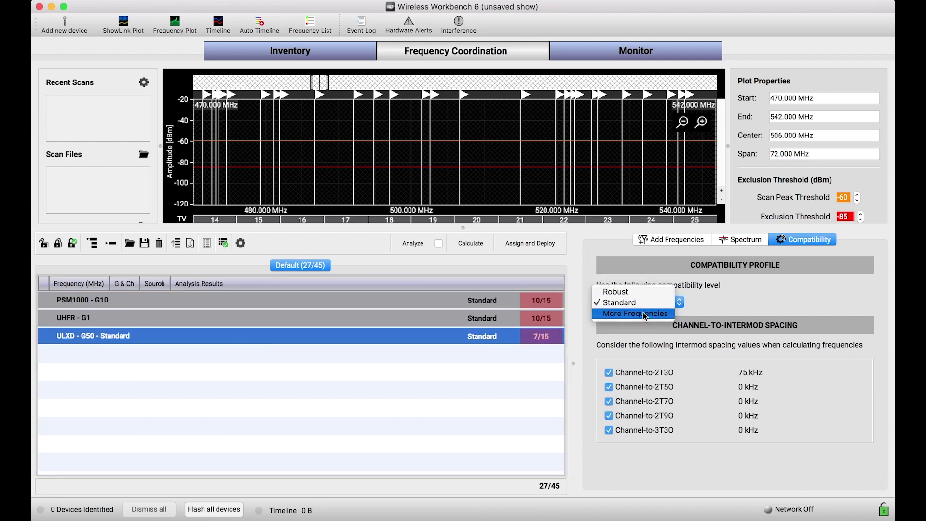
{"action": "left_click", "coordinate": [641, 314]}
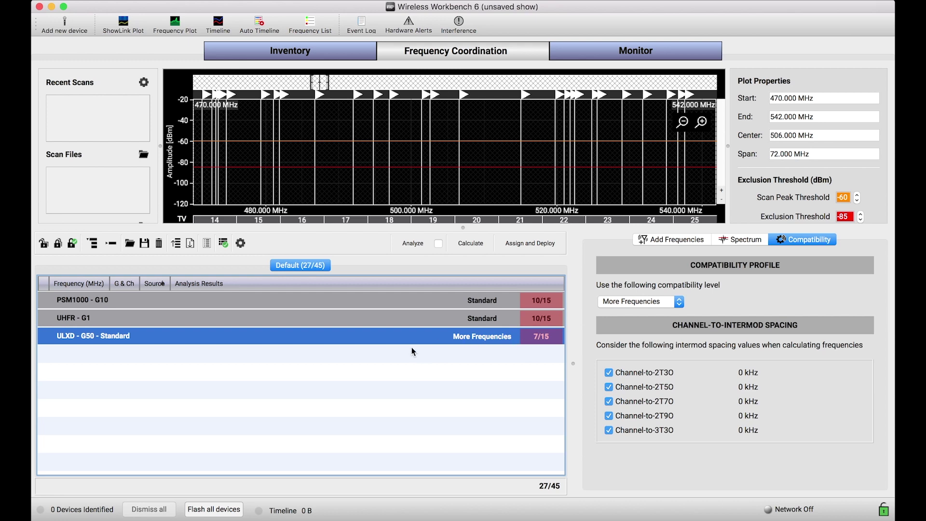
{"action": "left_click", "coordinate": [467, 245]}
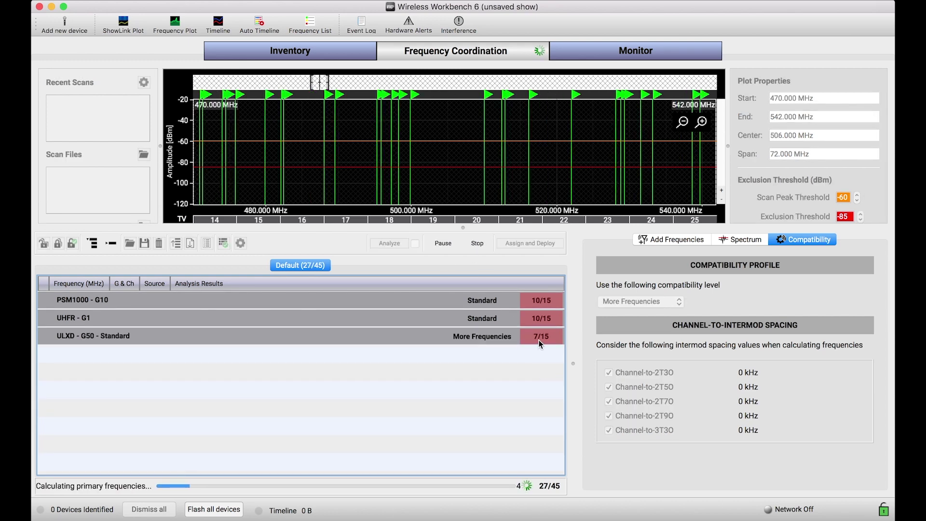
{"action": "left_click", "coordinate": [478, 243]}
Apply More Frequencies to all three systems and recalculate
{"action": "left_click", "coordinate": [636, 303]}
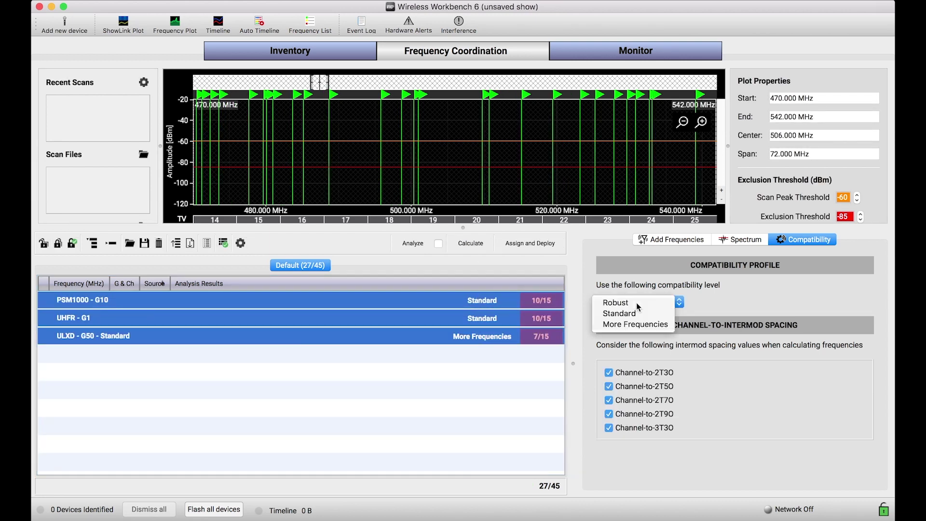
{"action": "left_click", "coordinate": [636, 324]}
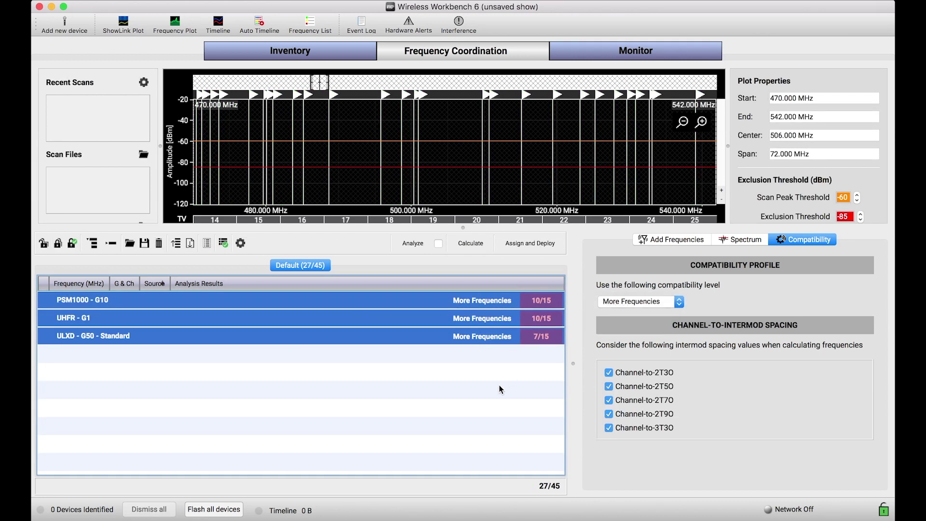
{"action": "left_click", "coordinate": [471, 243]}
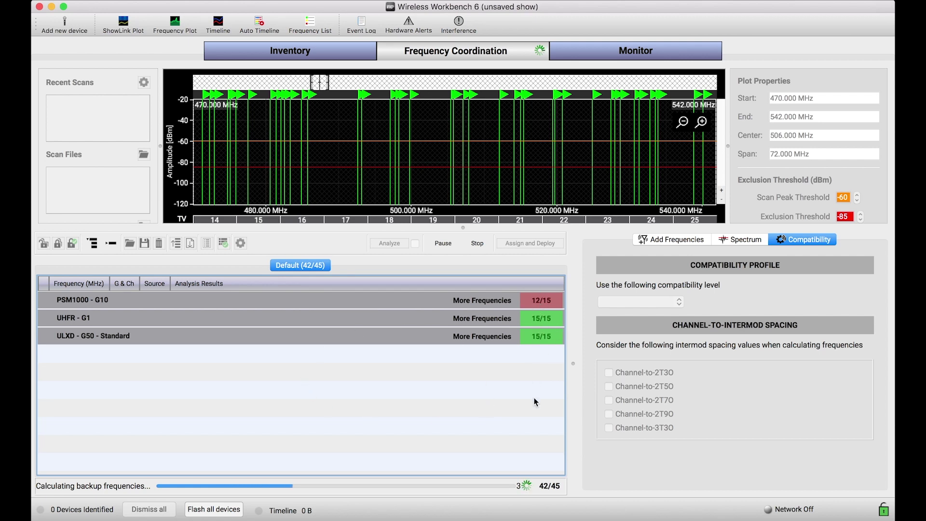
Stop the calculation at 42/45 and review PSM1000 - G10's 10/10 primaries and 2/5 backups
{"action": "left_click", "coordinate": [477, 243]}
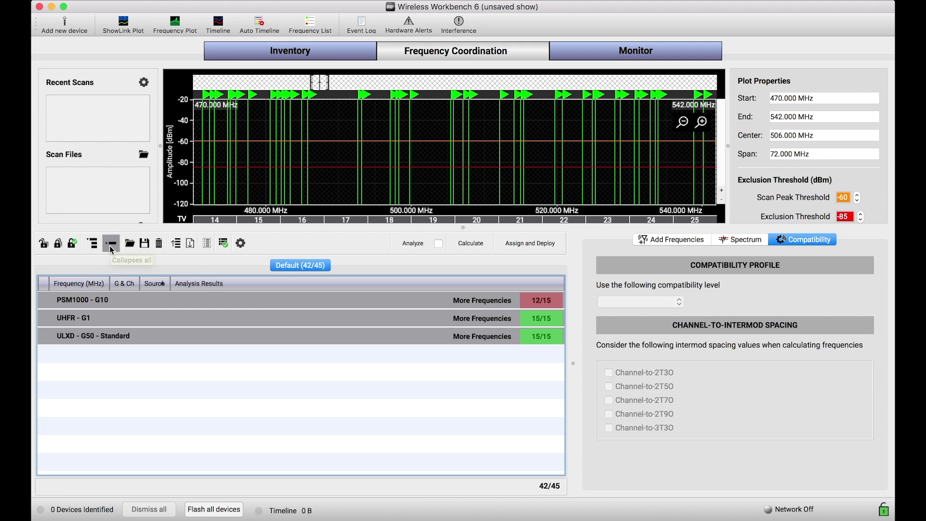
{"action": "left_click", "coordinate": [93, 243]}
{"action": "scroll", "coordinate": [155, 327], "scroll_direction": "down", "scroll_amount": 1}
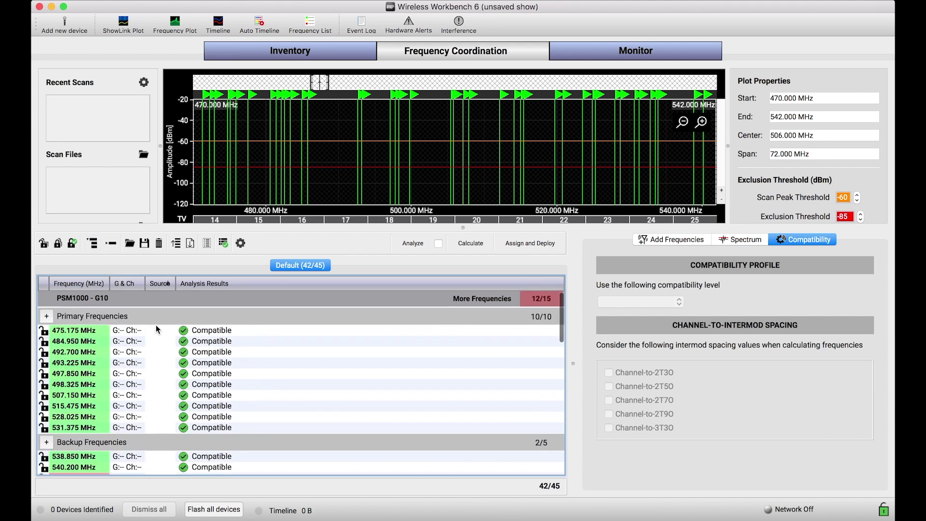